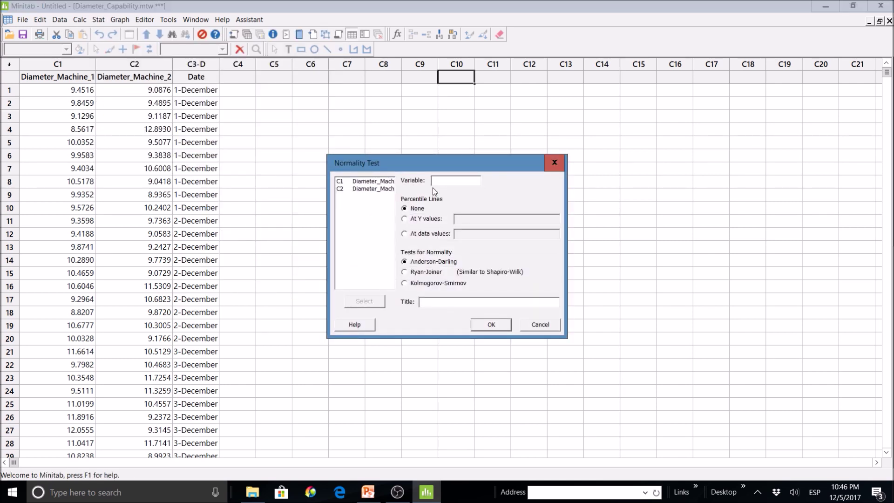
Run an Anderson-Darling normality test on Diameter_Machine_1 with no percentile lines
{"action": "double_click", "coordinate": [381, 182]}
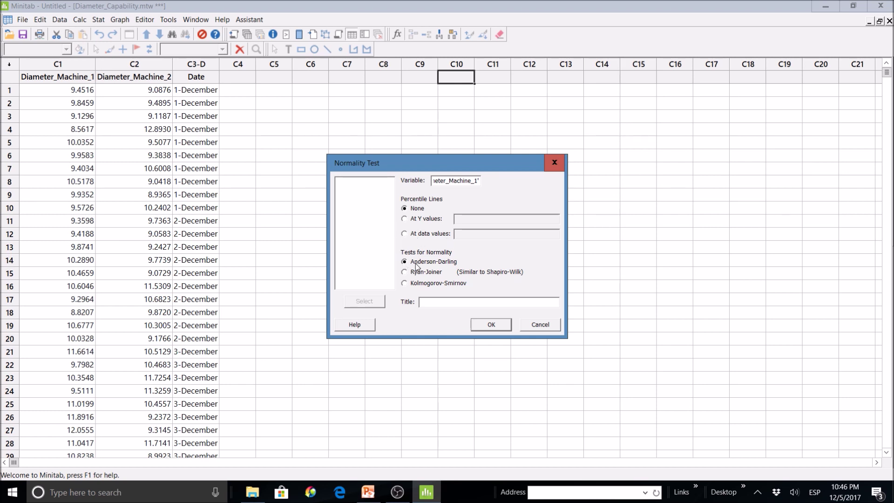
{"action": "left_click", "coordinate": [490, 324]}
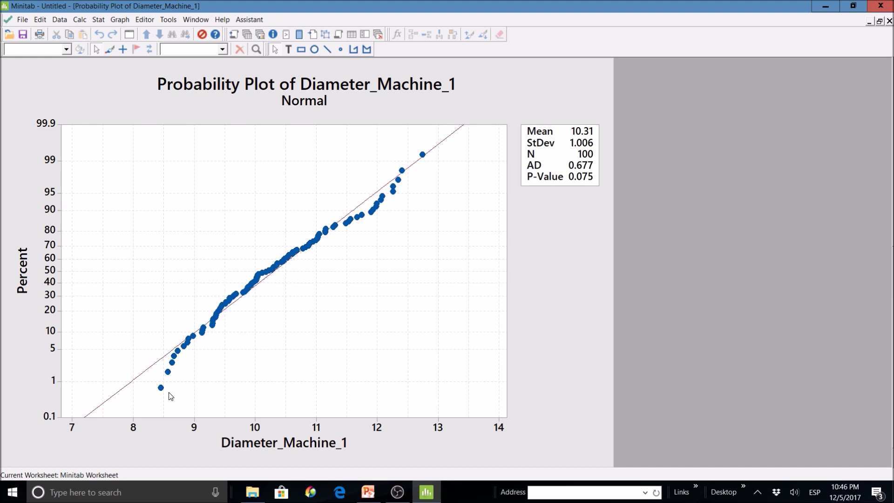
{"action": "mouse_move", "coordinate": [161, 388]}
Repeat the Anderson-Darling normality test for Diameter_Machine_2
{"action": "left_click", "coordinate": [133, 37]}
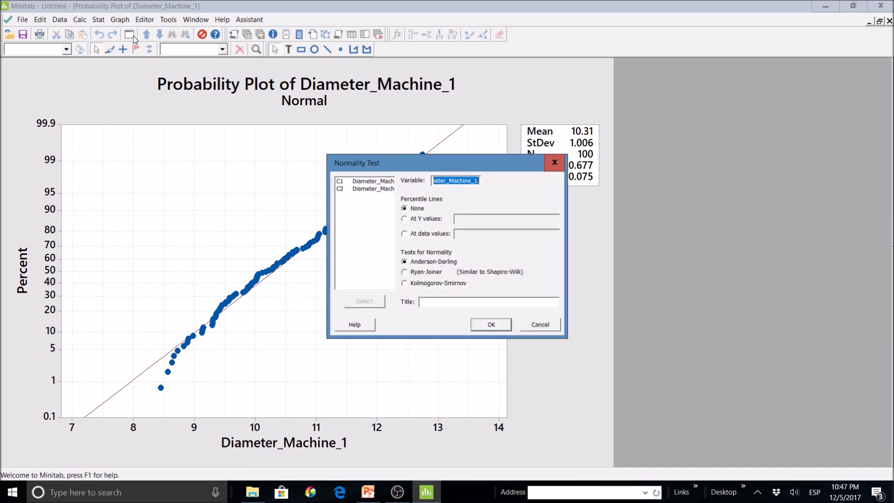
{"action": "double_click", "coordinate": [364, 189]}
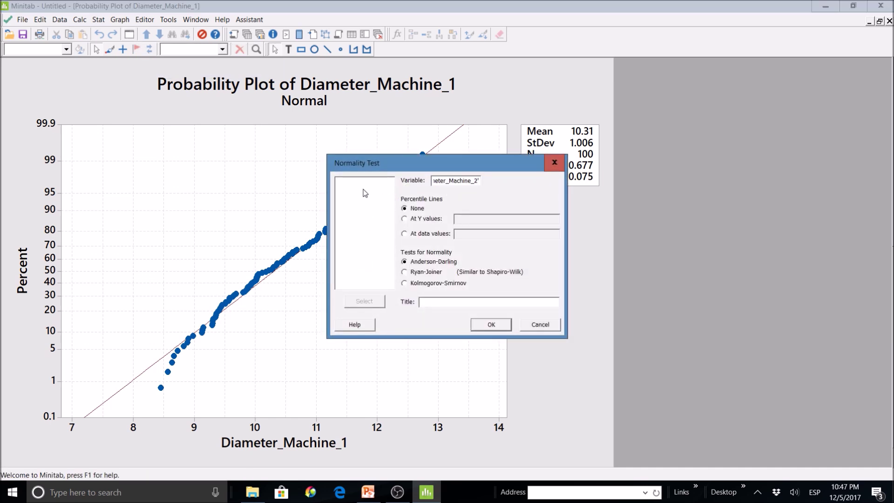
{"action": "left_click", "coordinate": [491, 328]}
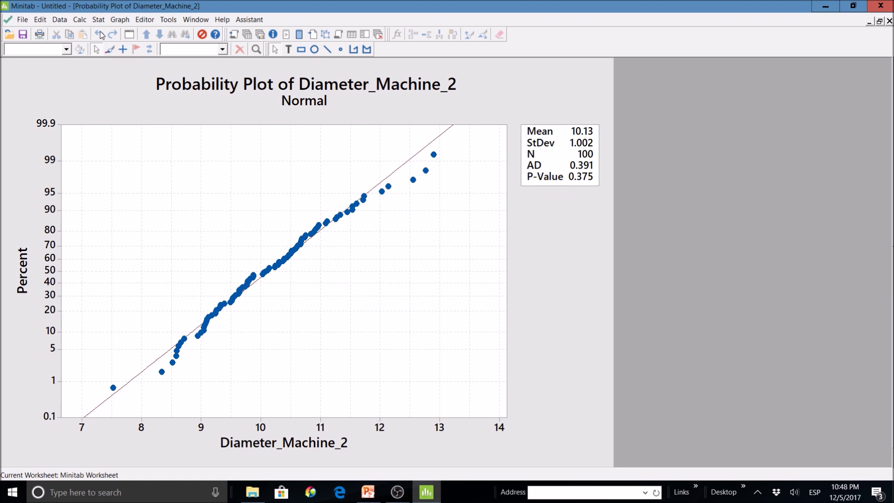
Leave the normality test and bring the Diameter_Capability worksheet back into view
{"action": "left_click", "coordinate": [129, 34]}
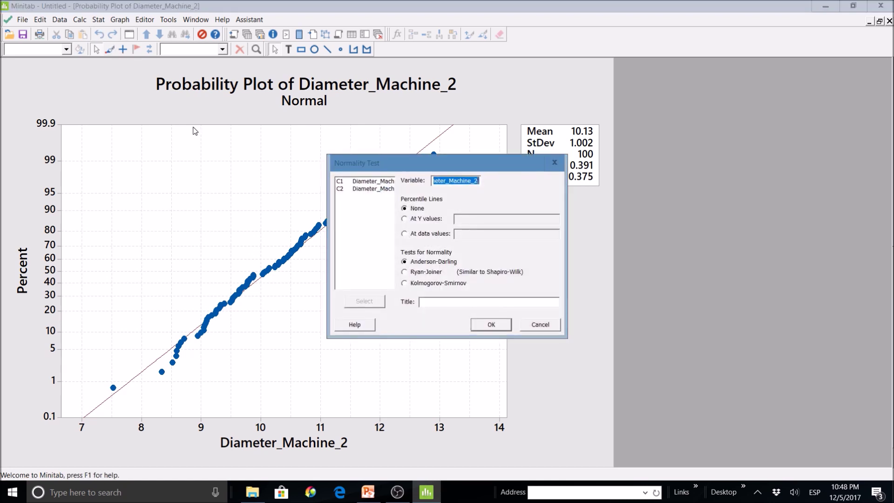
{"action": "left_click", "coordinate": [524, 325]}
{"action": "left_click", "coordinate": [247, 35]}
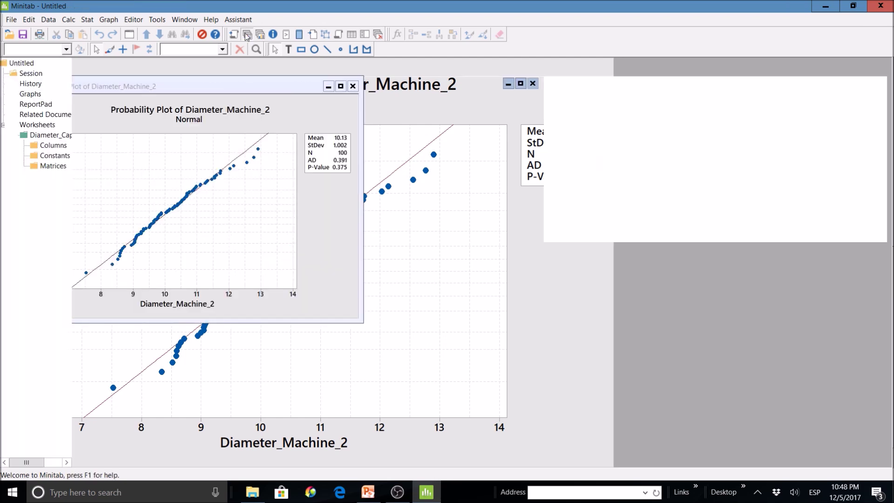
Set up a normal-distribution Capability Sixpack with Diameter_Machine_1 as the single data column and a subgroup size of 10
{"action": "left_click", "coordinate": [85, 22]}
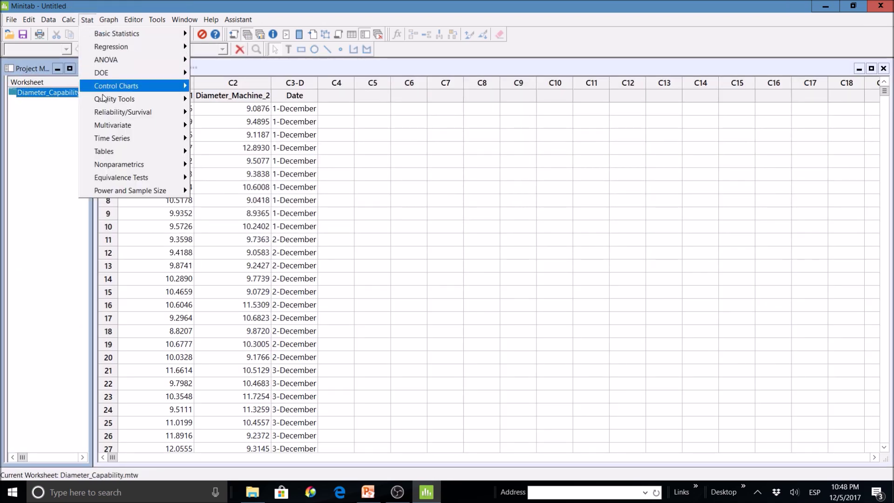
{"action": "mouse_move", "coordinate": [112, 100]}
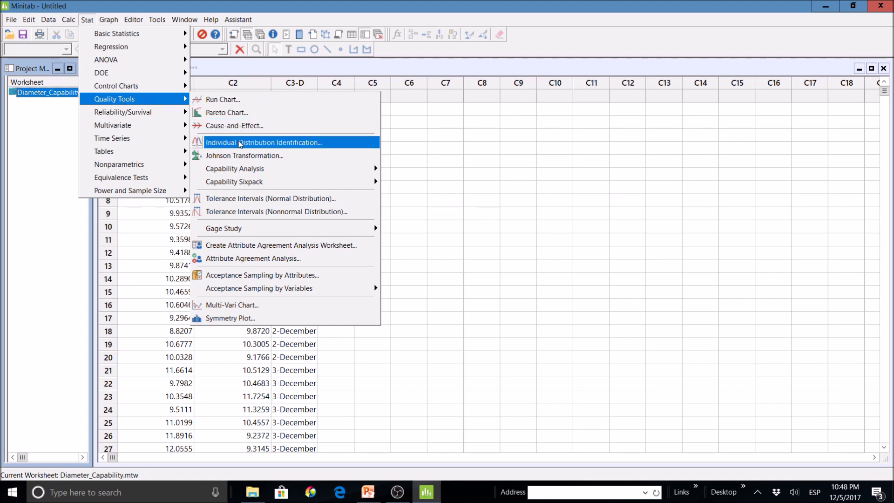
{"action": "mouse_move", "coordinate": [246, 181]}
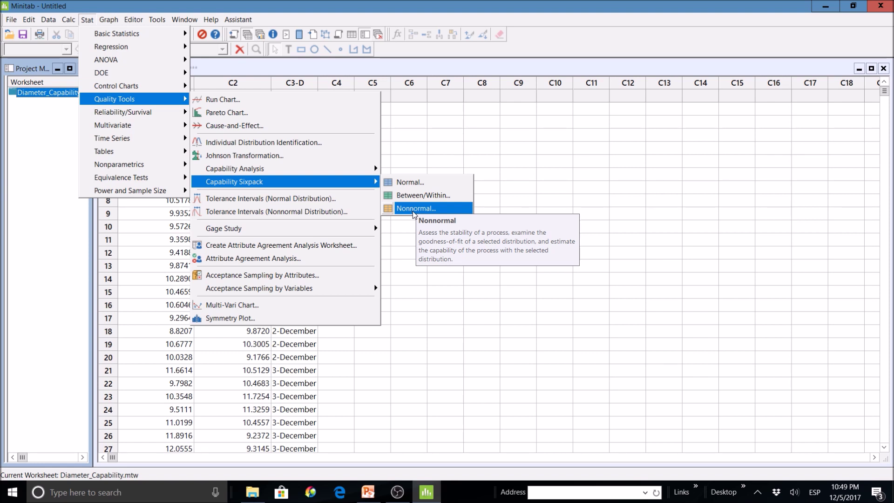
{"action": "left_click", "coordinate": [405, 185]}
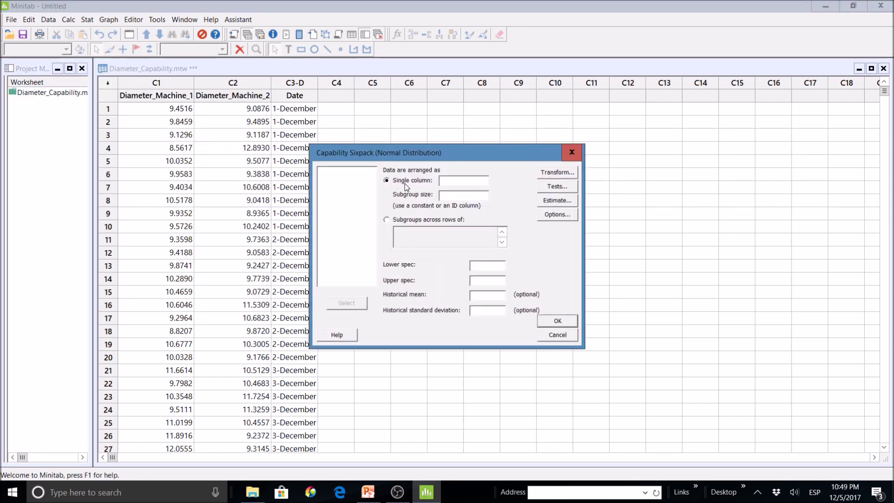
{"action": "left_click", "coordinate": [447, 181]}
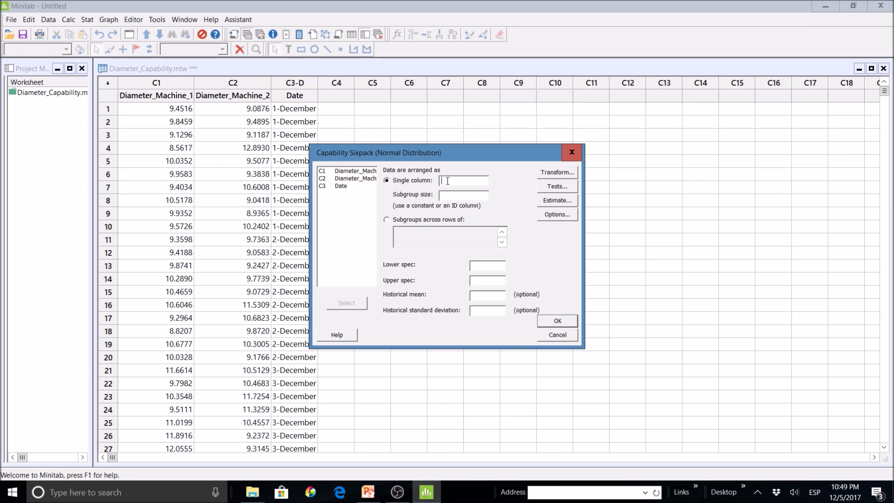
{"action": "double_click", "coordinate": [347, 172]}
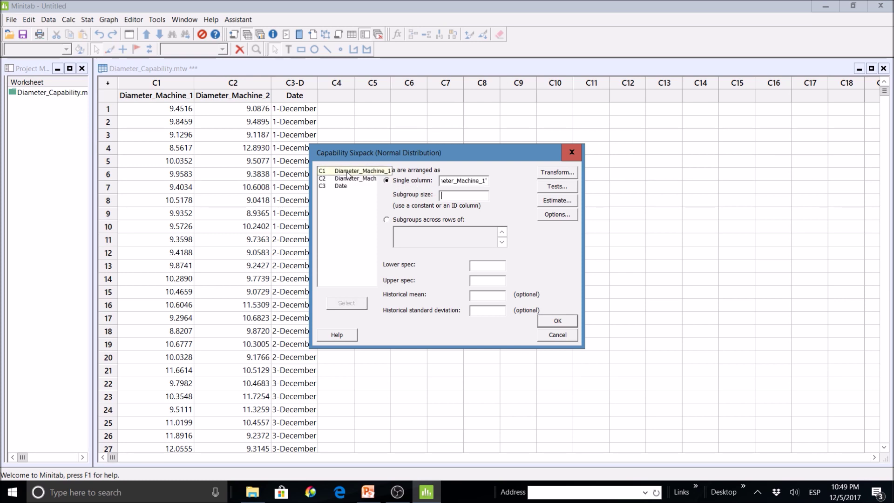
{"action": "left_click", "coordinate": [451, 196]}
{"action": "type", "text": "10"}
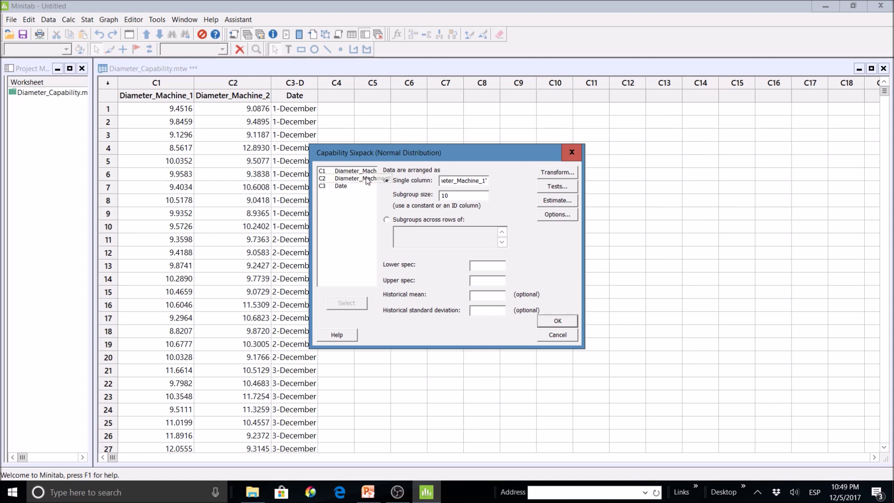
{"action": "left_click_drag", "start_coordinate": [361, 153], "coordinate": [406, 135]}
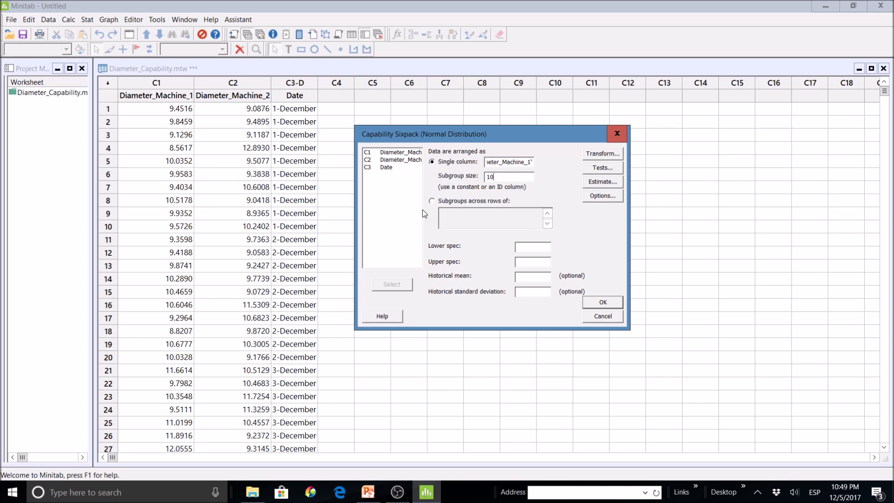
{"action": "left_click_drag", "start_coordinate": [465, 134], "coordinate": [408, 133]}
{"action": "left_click", "coordinate": [439, 180]}
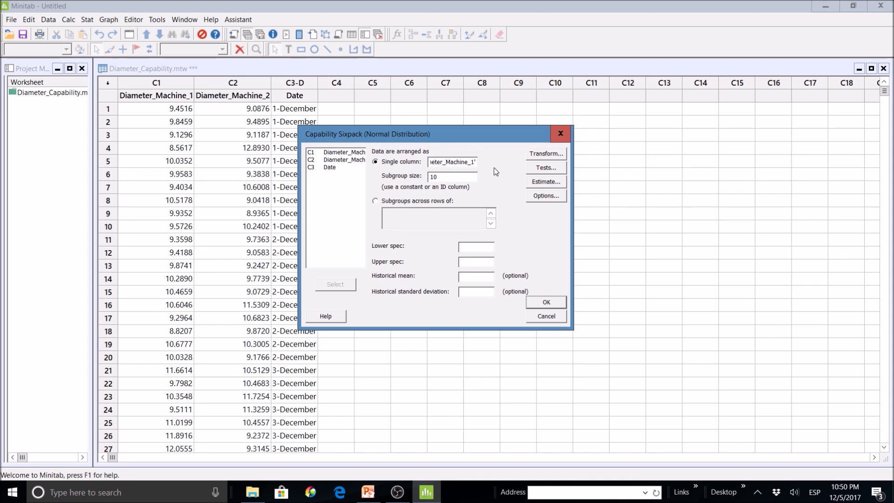
Set the lower spec to 8 and the upper spec to 12, then generate the Capability Sixpack report and maximize it
{"action": "left_click", "coordinate": [468, 247]}
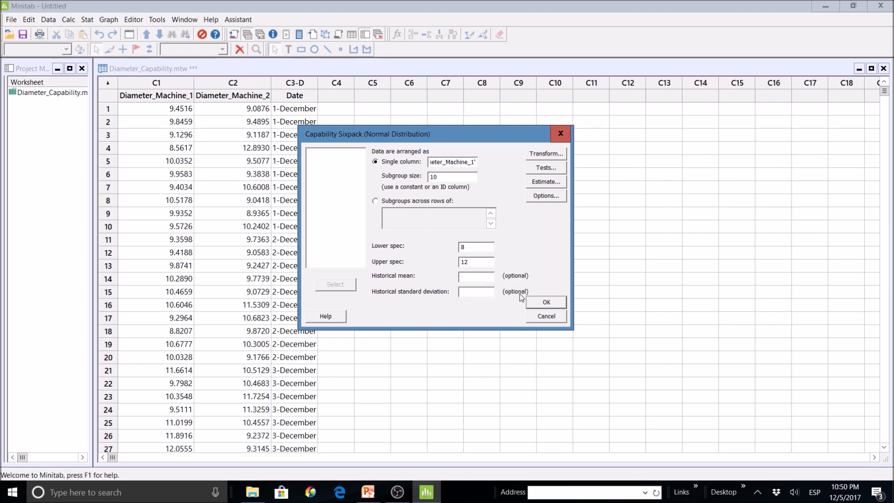
{"action": "left_click", "coordinate": [546, 303]}
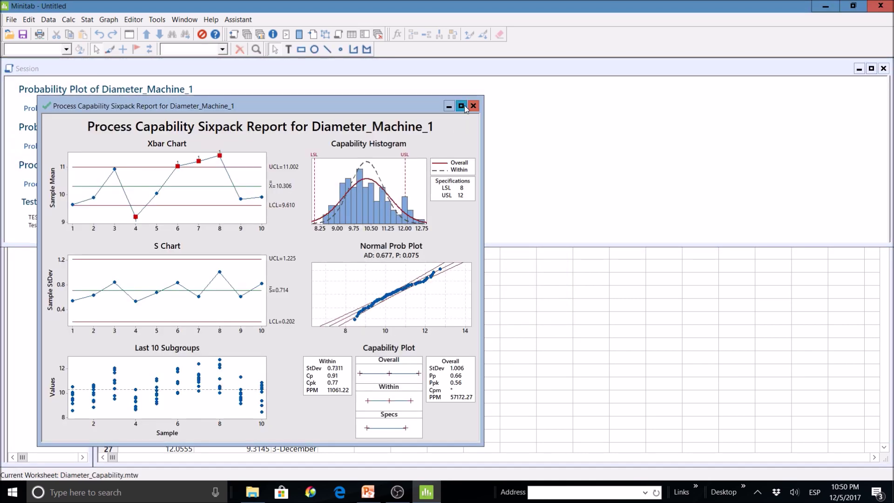
{"action": "left_click", "coordinate": [461, 106]}
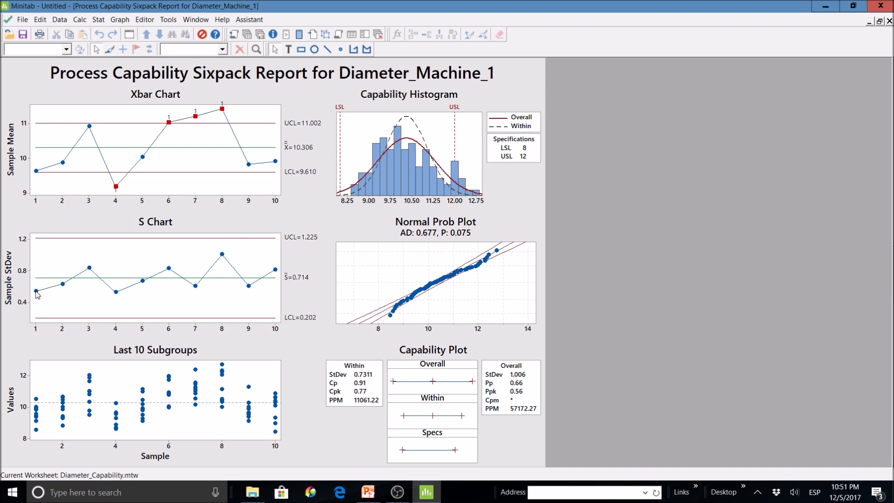
Examine the S chart, the capability histogram and the Within and Overall capability tables in the Diameter_Machine_1 report
{"action": "mouse_move", "coordinate": [37, 295]}
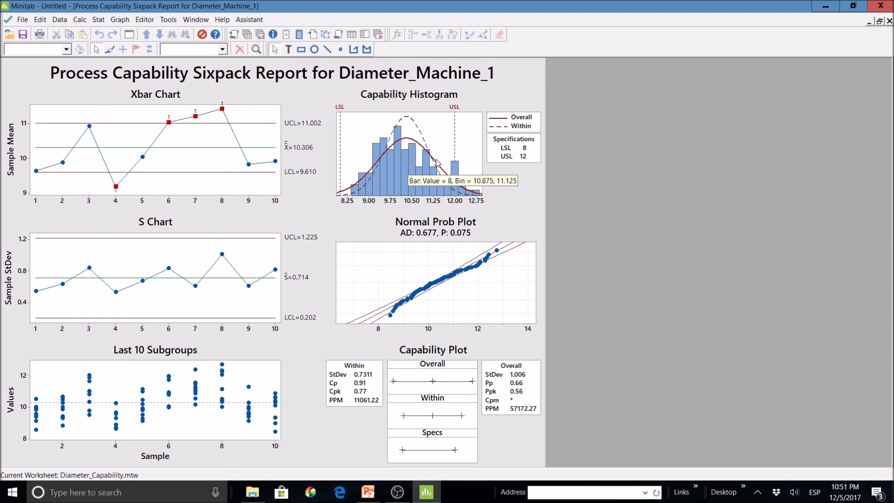
{"action": "mouse_move", "coordinate": [397, 160]}
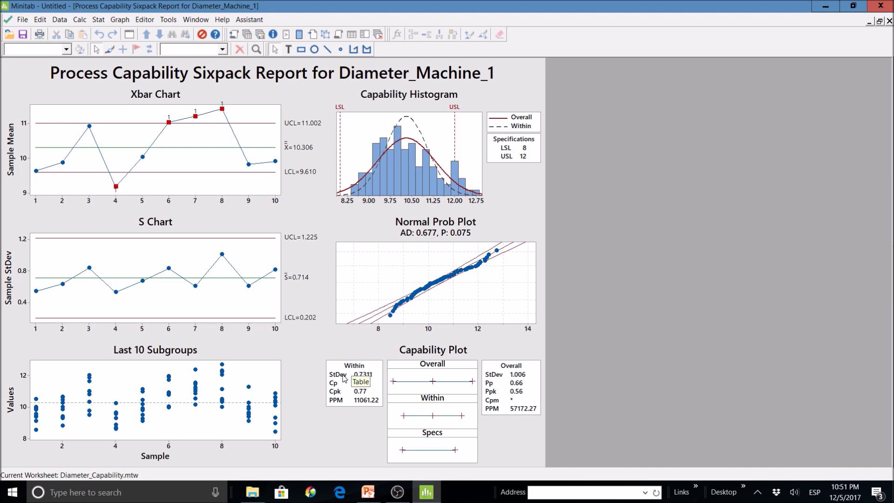
{"action": "left_click", "coordinate": [370, 377]}
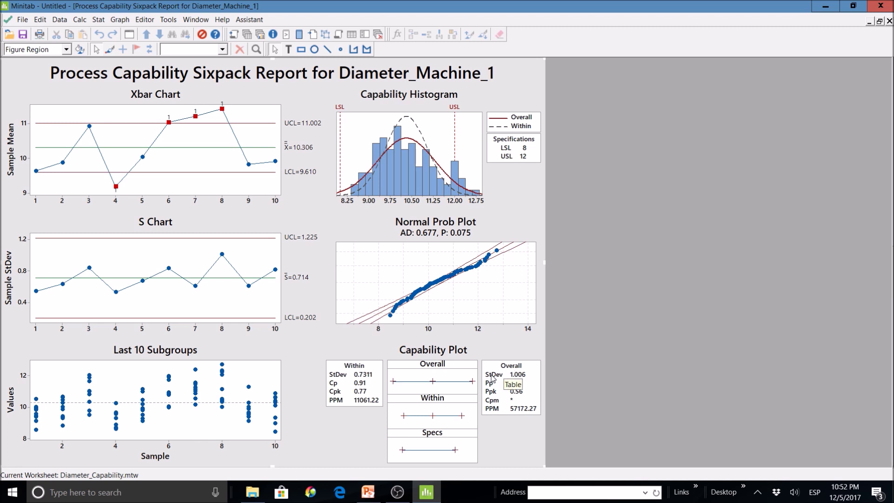
{"action": "double_click", "coordinate": [522, 391]}
{"action": "left_click", "coordinate": [532, 339]}
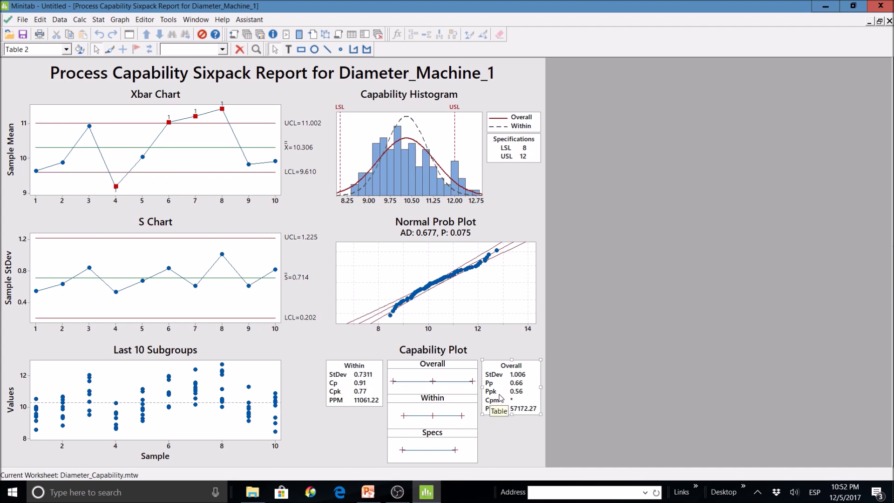
{"action": "left_click", "coordinate": [562, 355]}
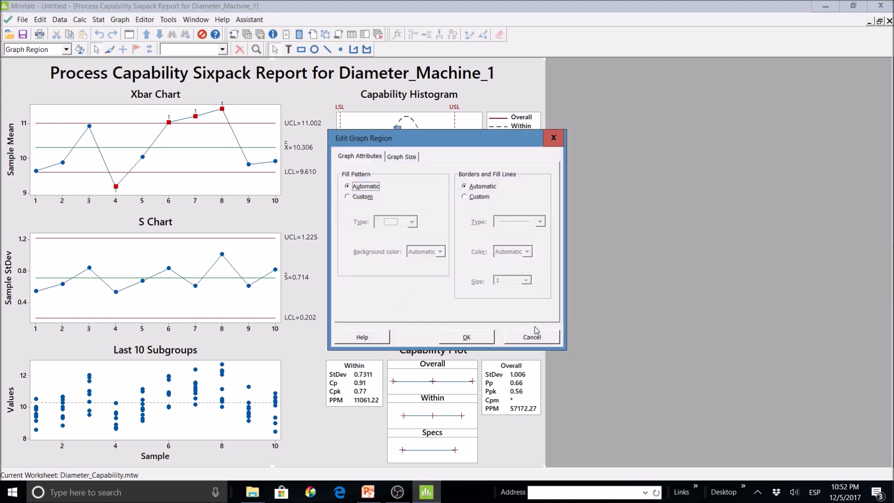
{"action": "left_click", "coordinate": [531, 341]}
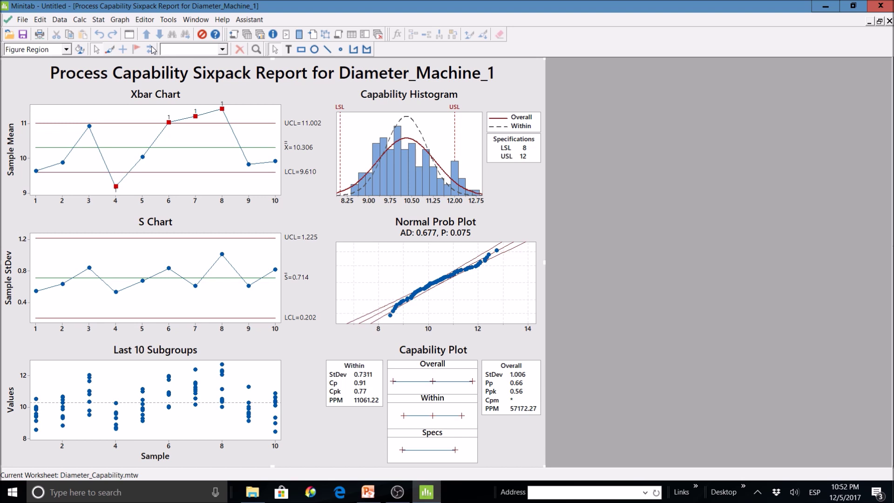
Generate the same normal Capability Sixpack for Diameter_Machine_2, keeping subgroup size 10 and spec limits 8 and 12
{"action": "left_click", "coordinate": [130, 36]}
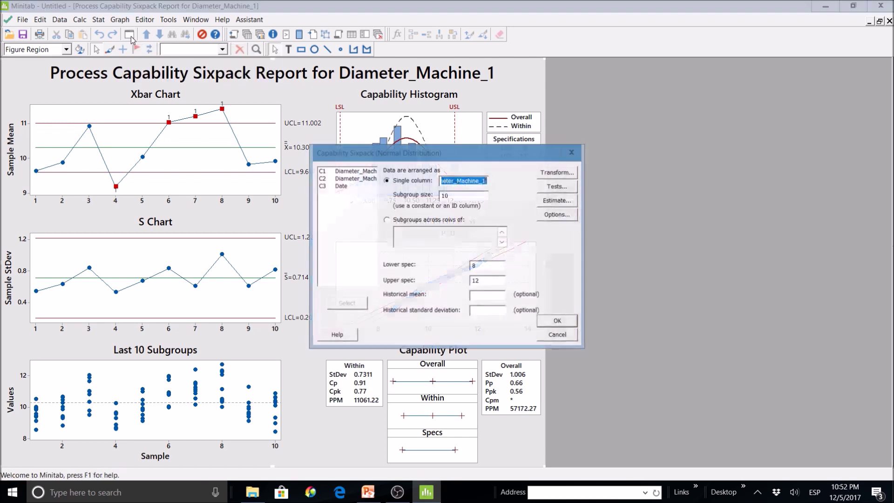
{"action": "double_click", "coordinate": [342, 183]}
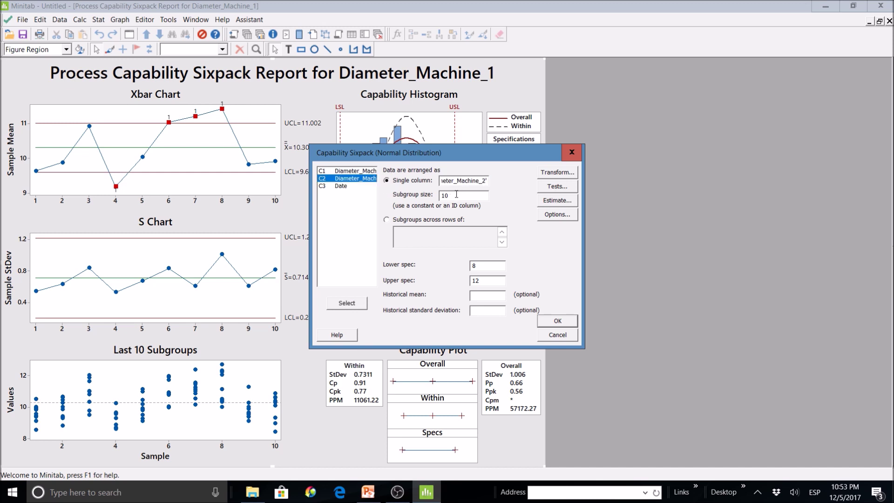
{"action": "left_click_drag", "start_coordinate": [455, 194], "coordinate": [438, 192]}
{"action": "left_click", "coordinate": [558, 320]}
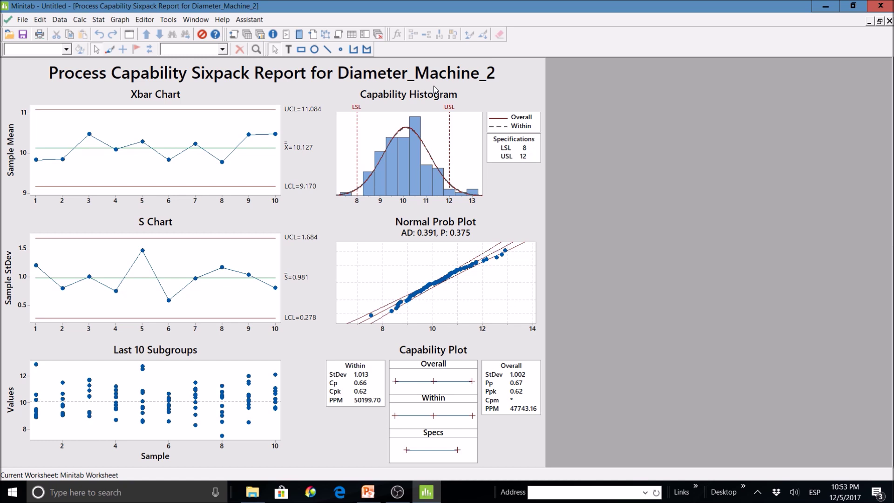
Combine both machines' Capability Sixpack reports side by side in a layout of one row and two columns, and maximize it
{"action": "left_click", "coordinate": [260, 35]}
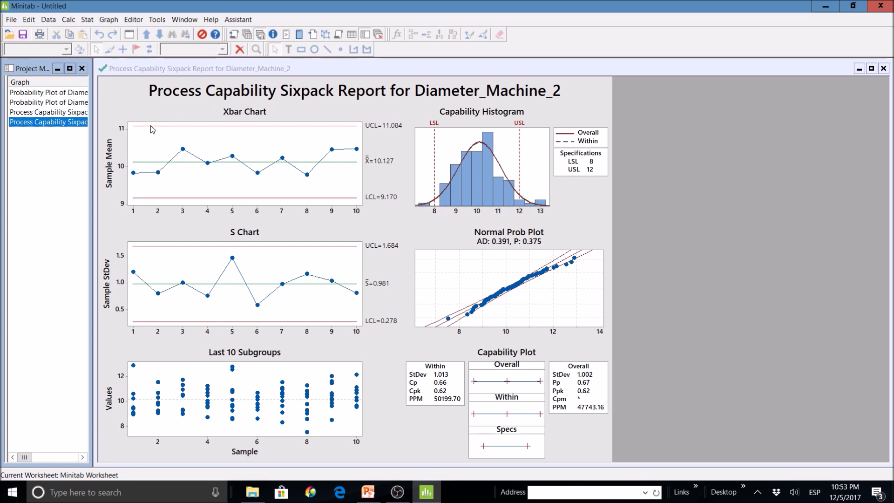
{"action": "left_click", "coordinate": [55, 113], "text": "ctrl"}
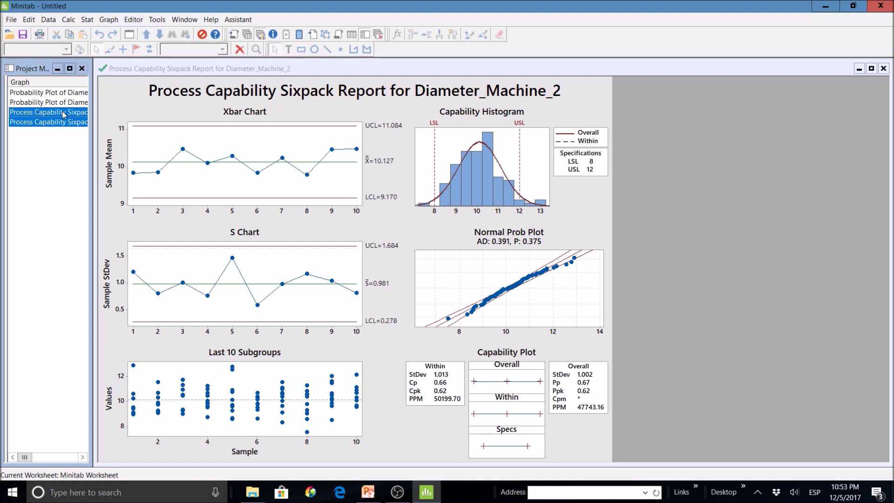
{"action": "right_click", "coordinate": [38, 117]}
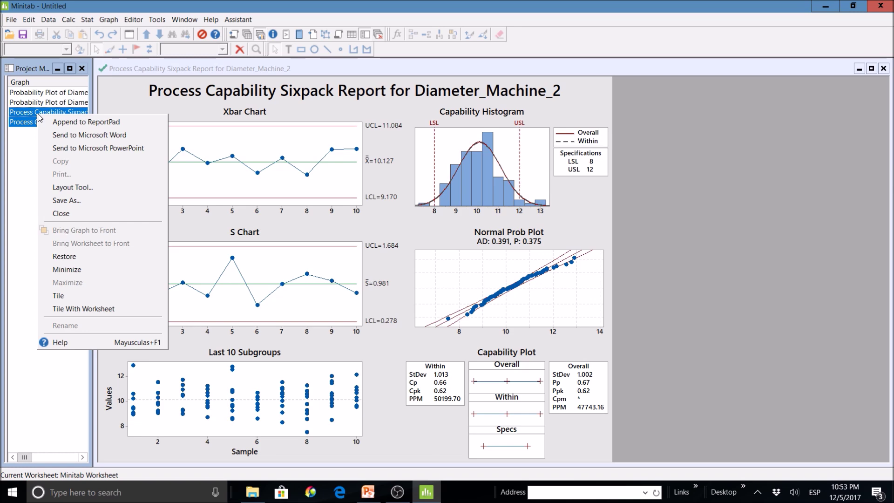
{"action": "left_click", "coordinate": [63, 188]}
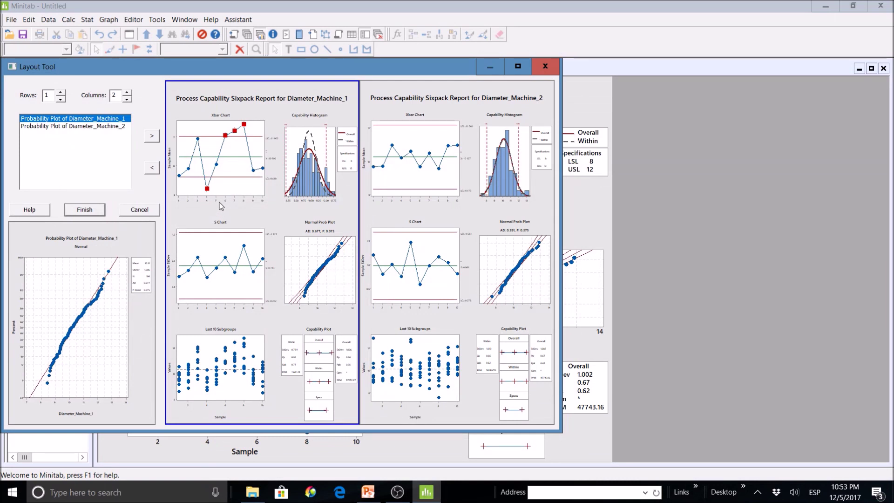
{"action": "left_click", "coordinate": [84, 209]}
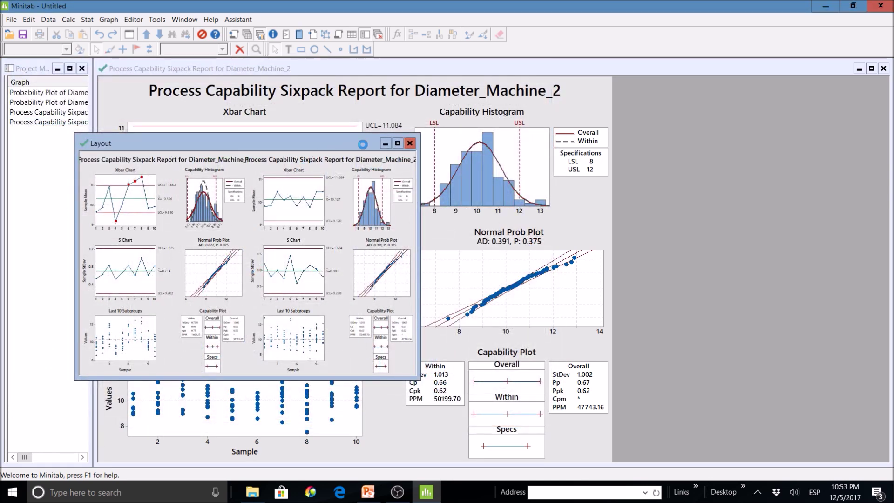
{"action": "left_click", "coordinate": [397, 143]}
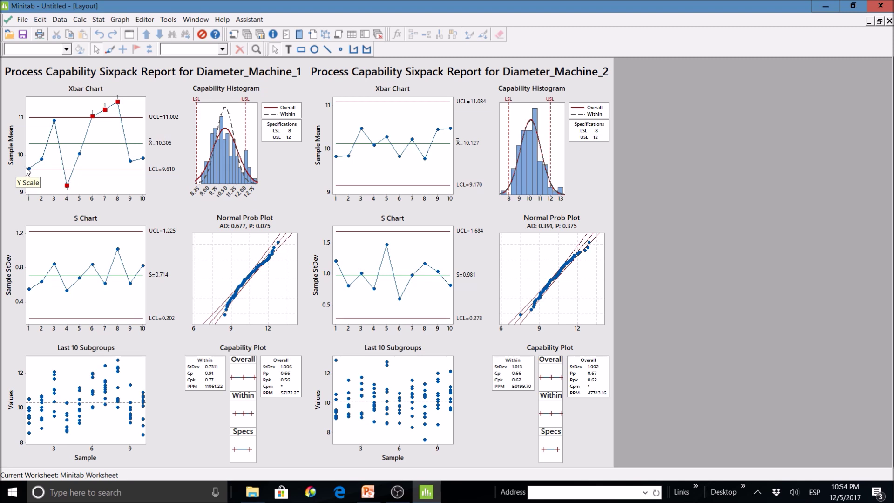
{"action": "mouse_move", "coordinate": [29, 174]}
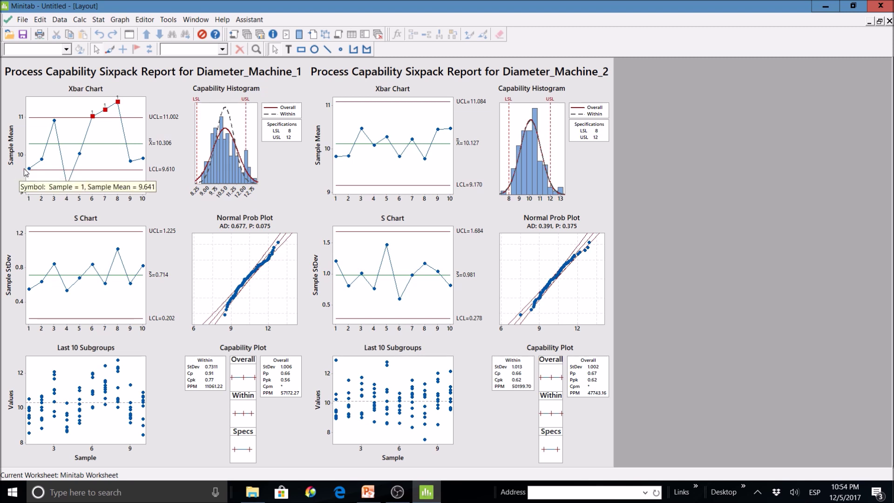